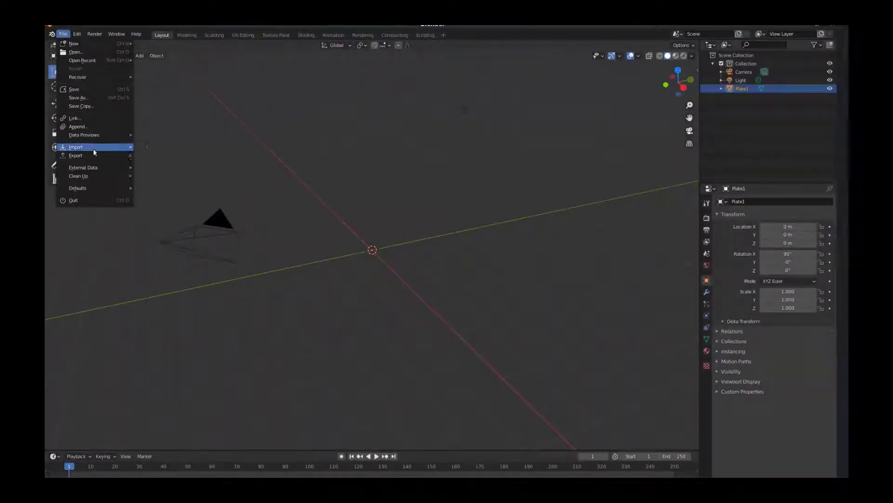
Import Head_UV_ORIGIN.obj into the Blender scene as a Wavefront OBJ.
{"action": "mouse_move", "coordinate": [94, 149]}
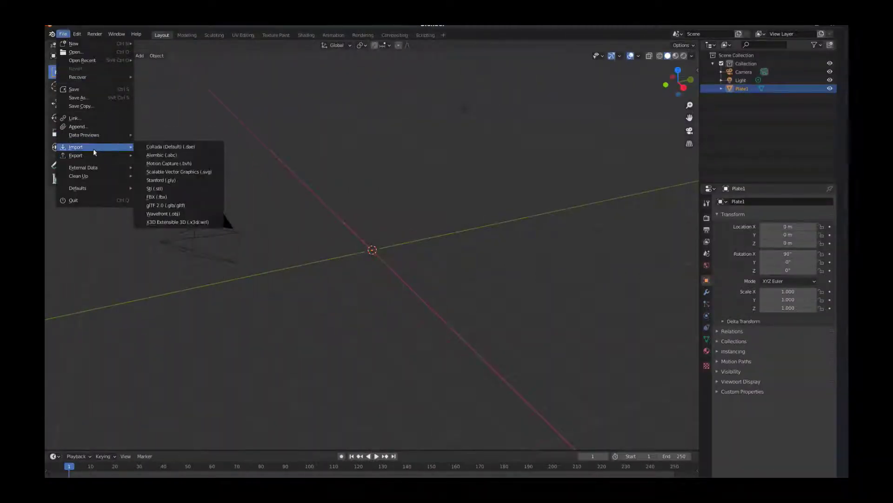
{"action": "left_click", "coordinate": [169, 215]}
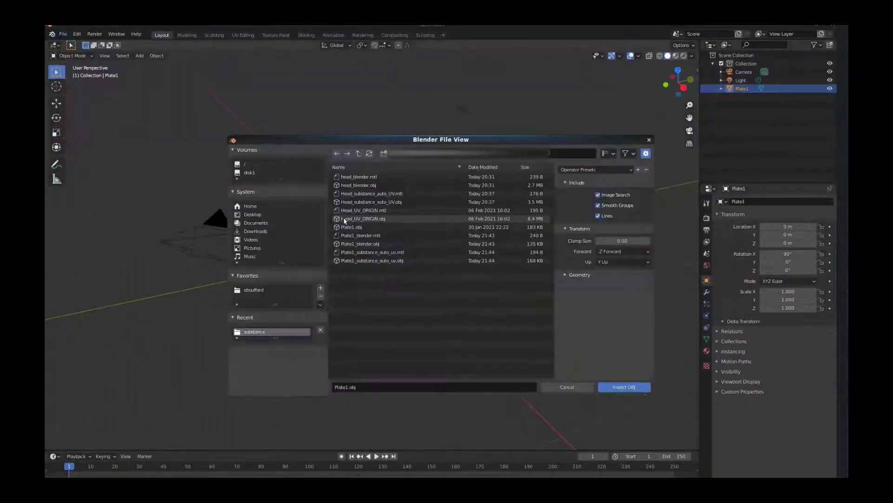
{"action": "left_click", "coordinate": [374, 218]}
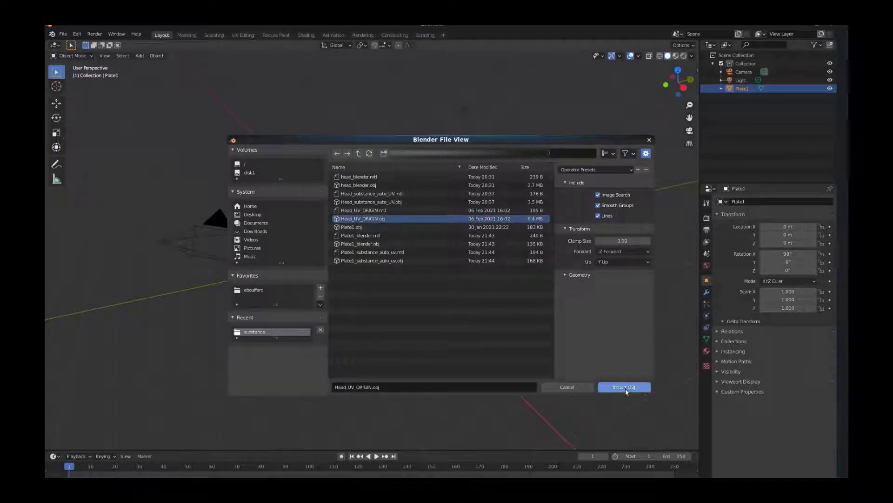
{"action": "left_click", "coordinate": [625, 388]}
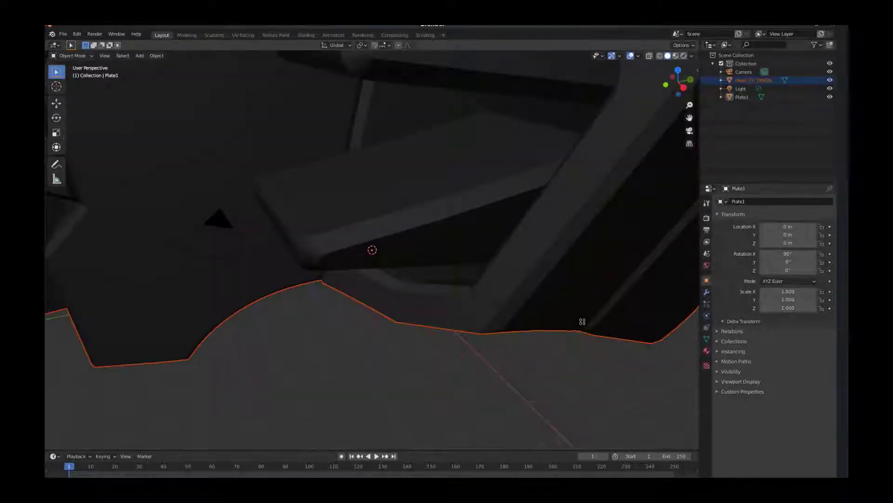
Orbit the view to the head's face and select Head_UV_ORIGIN in the outliner.
{"action": "scroll", "coordinate": [476, 247], "scroll_direction": "down", "scroll_amount": 10}
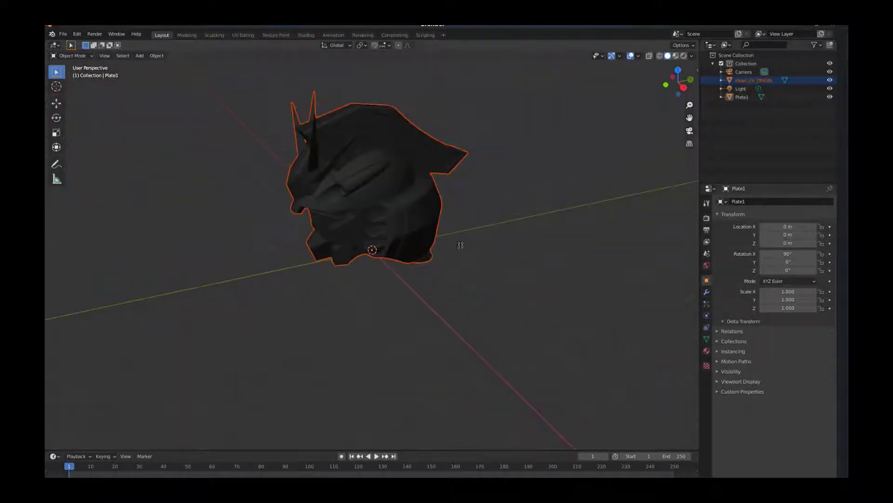
{"action": "left_click_drag", "start_coordinate": [410, 241], "coordinate": [435, 235]}
{"action": "middle_click_drag", "start_coordinate": [423, 226], "coordinate": [461, 209]}
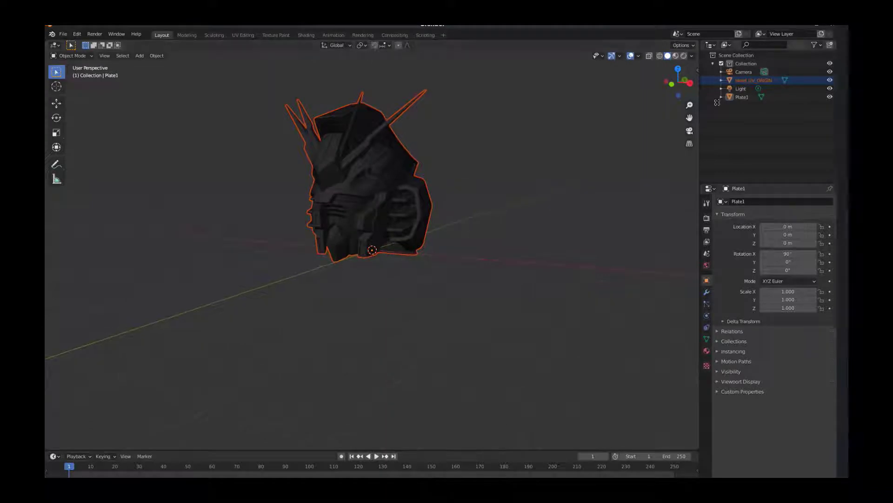
{"action": "left_click", "coordinate": [743, 80]}
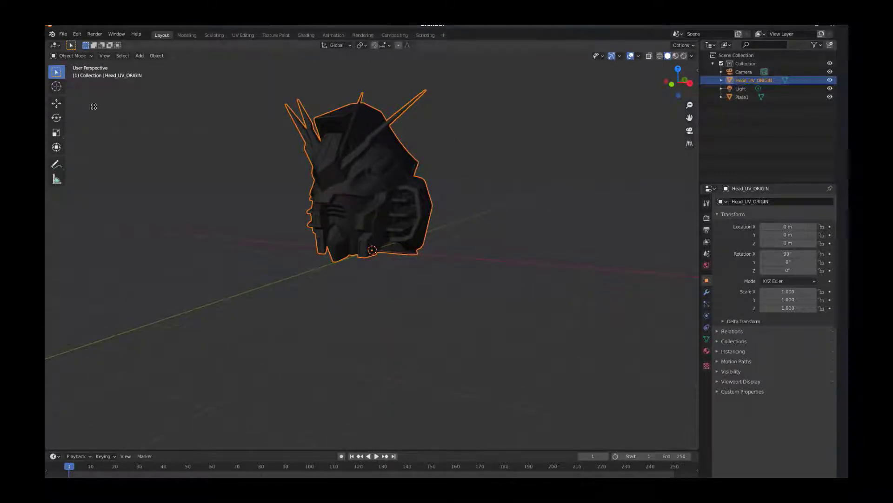
Start a Wavefront OBJ export of the head with Include UVs left unchecked under Geometry.
{"action": "left_click", "coordinate": [63, 34]}
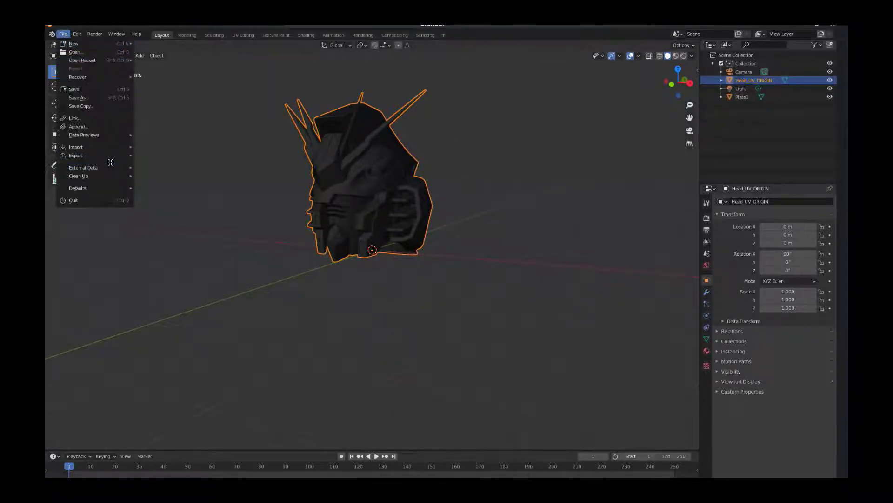
{"action": "mouse_move", "coordinate": [114, 156]}
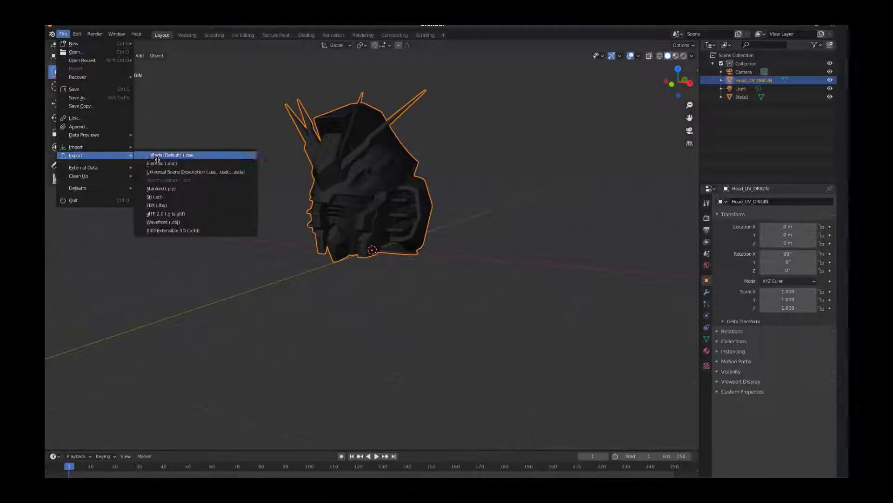
{"action": "left_click", "coordinate": [180, 222]}
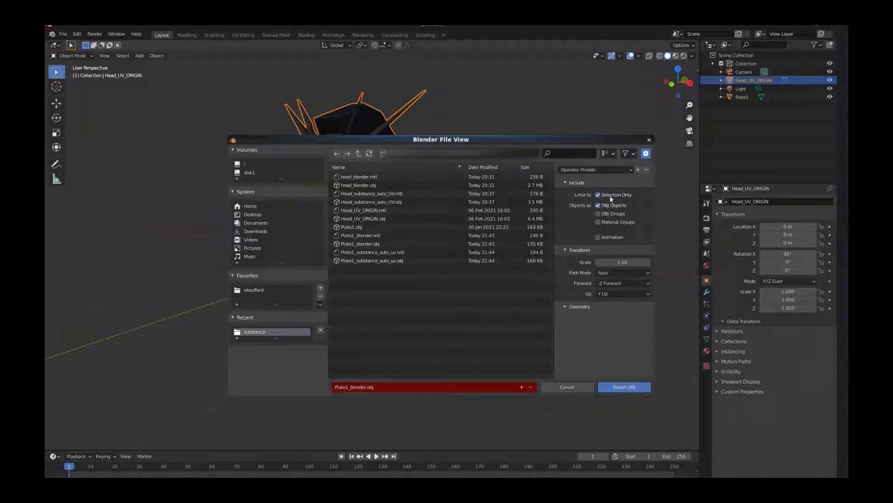
{"action": "left_click", "coordinate": [568, 307]}
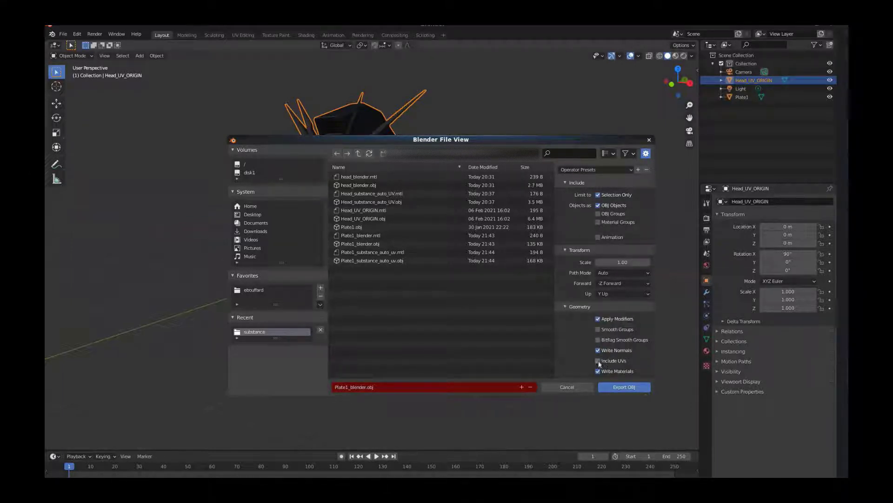
Edit the export file name, using the existing Plate1_blender.obj as a starting point.
{"action": "left_click", "coordinate": [354, 387]}
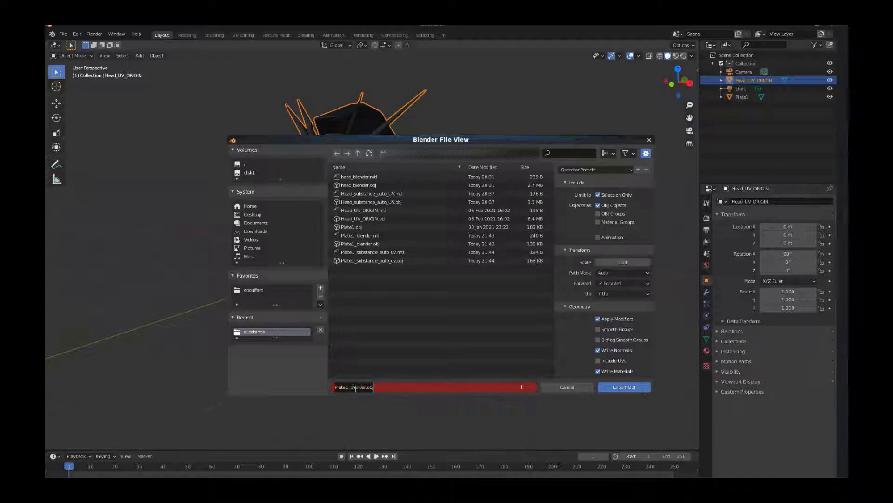
{"action": "left_click_drag", "start_coordinate": [365, 386], "coordinate": [324, 383]}
{"action": "left_click", "coordinate": [361, 210]}
{"action": "left_click", "coordinate": [366, 387]}
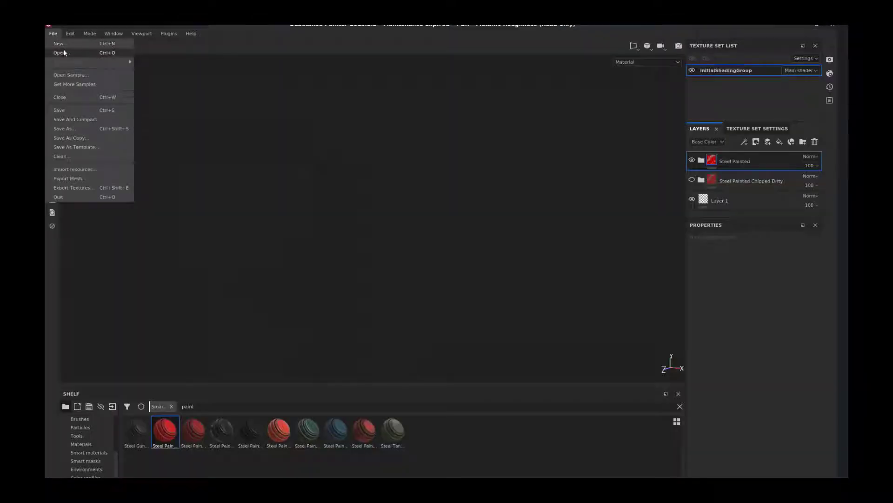
Create a new Substance Painter project from head_blender.obj without saving the previous project.
{"action": "left_click", "coordinate": [60, 43]}
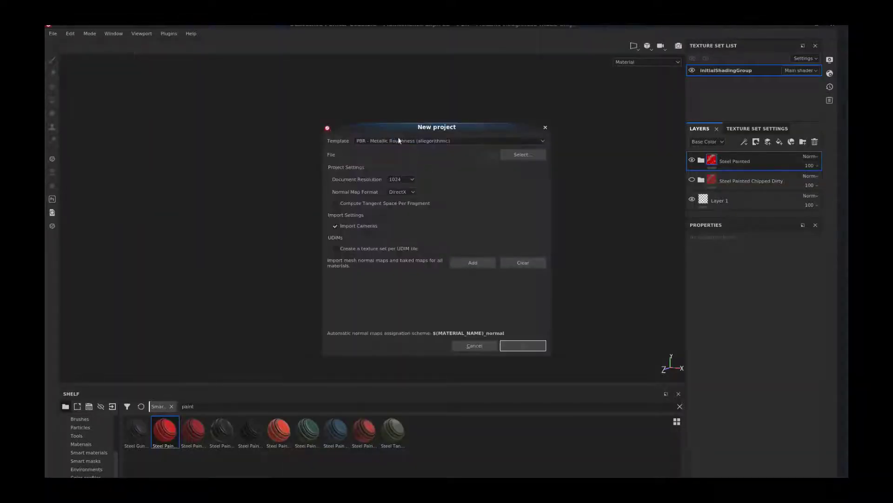
{"action": "left_click", "coordinate": [526, 154]}
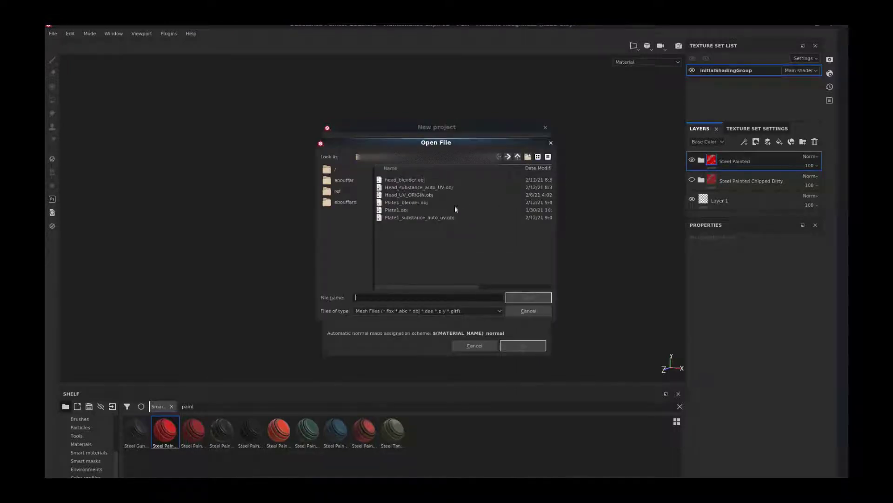
{"action": "left_click", "coordinate": [410, 180]}
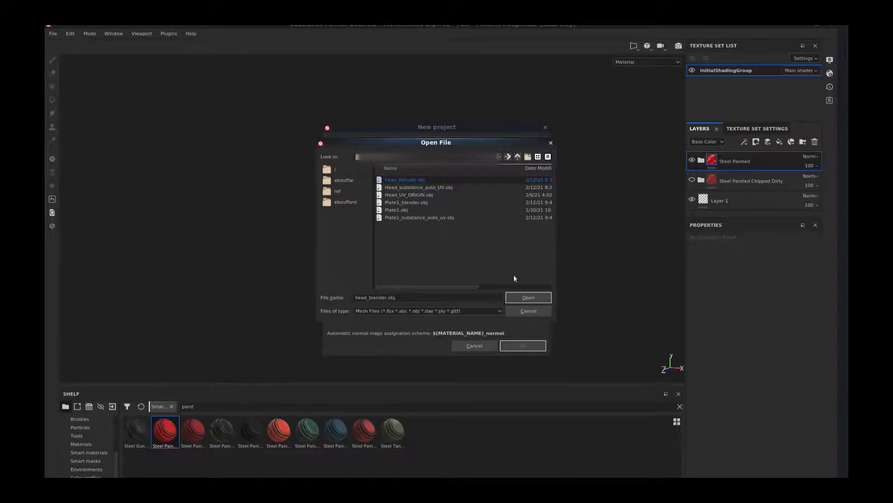
{"action": "left_click", "coordinate": [530, 298]}
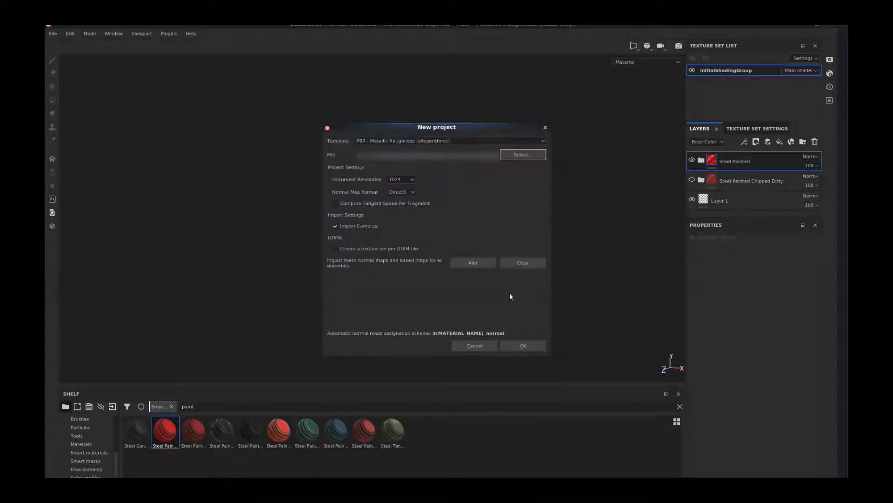
{"action": "left_click", "coordinate": [525, 346]}
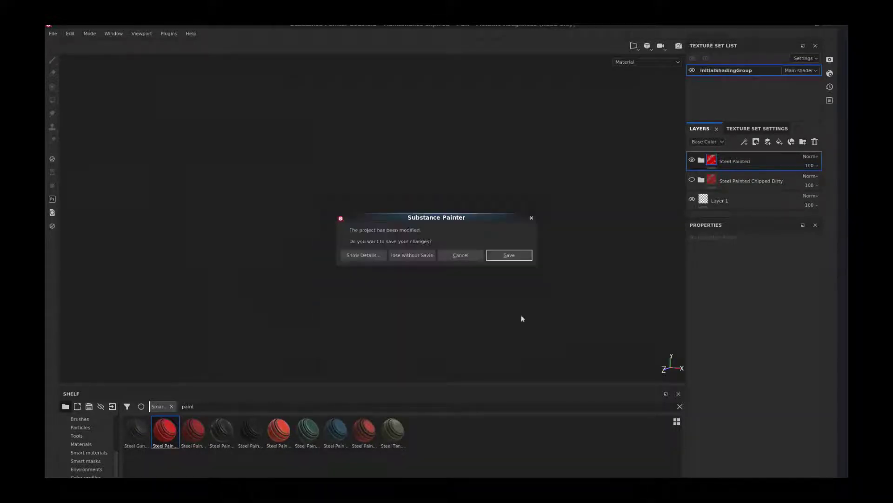
{"action": "left_click", "coordinate": [408, 256]}
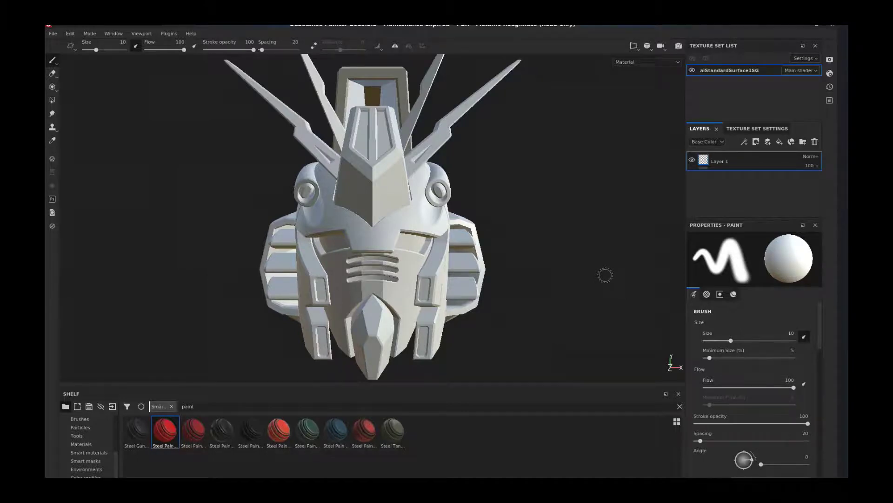
Orbit the head to three-quarter view, switch to the 3D/2D layout and show Texture Set Settings.
{"action": "left_click_drag", "start_coordinate": [605, 275], "coordinate": [530, 148], "text": "alt"}
{"action": "left_click", "coordinate": [636, 46]}
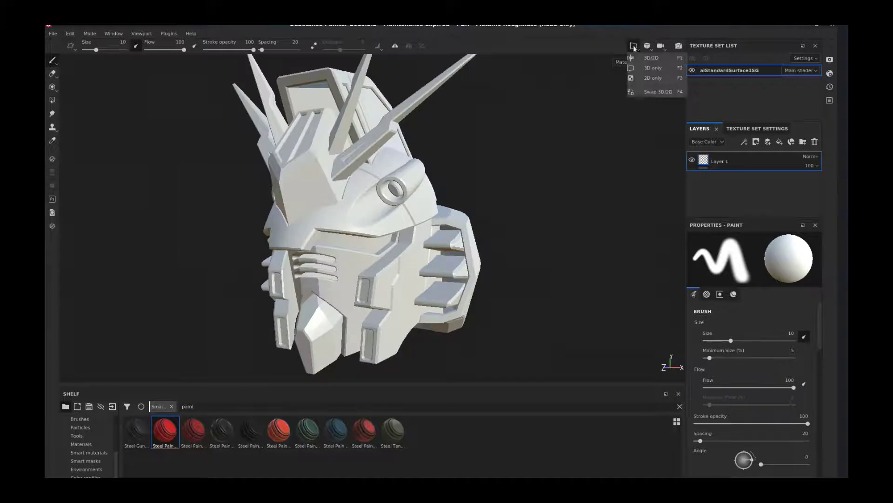
{"action": "left_click", "coordinate": [647, 58]}
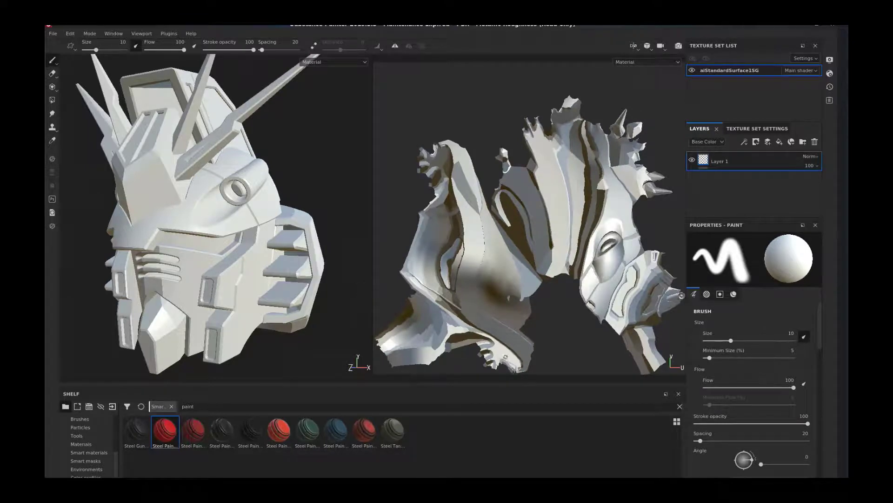
{"action": "left_click", "coordinate": [757, 128]}
Bake the aiStandardSurface1SG mesh maps from the Baking dialog.
{"action": "left_click", "coordinate": [788, 181]}
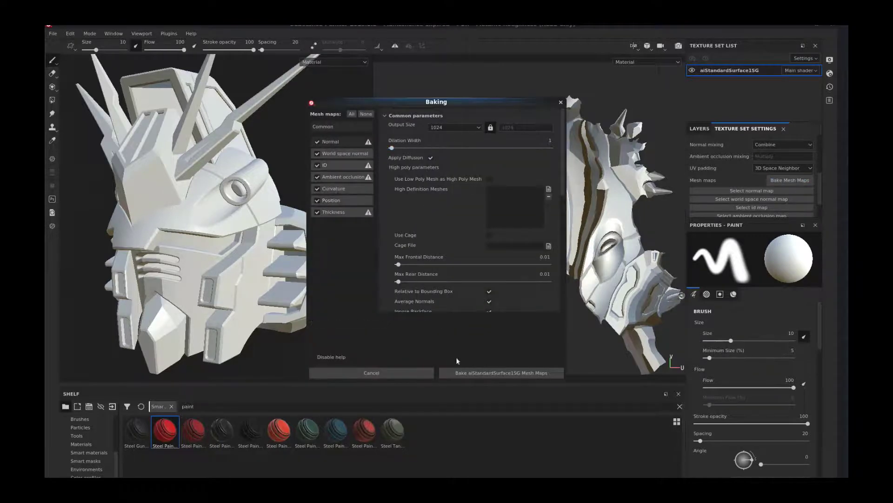
{"action": "left_click", "coordinate": [476, 373]}
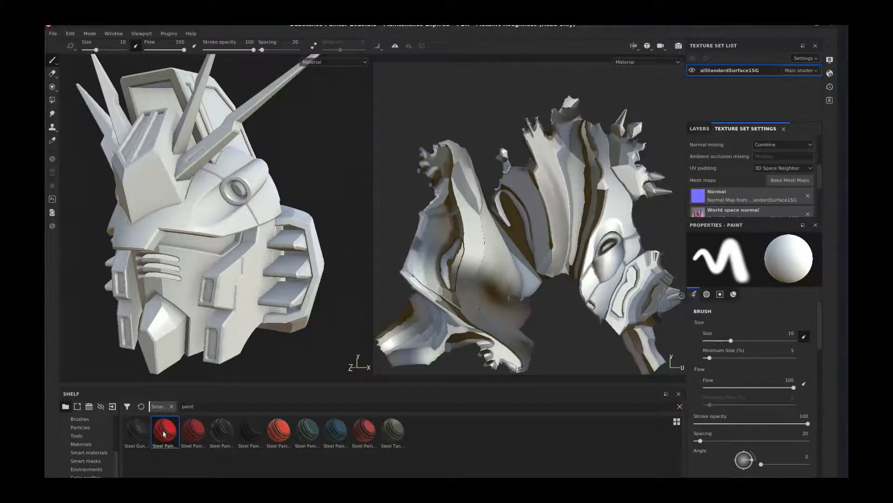
Apply the red Steel Painted smart material to the head and orbit to inspect it.
{"action": "left_click_drag", "start_coordinate": [164, 434], "coordinate": [187, 288]}
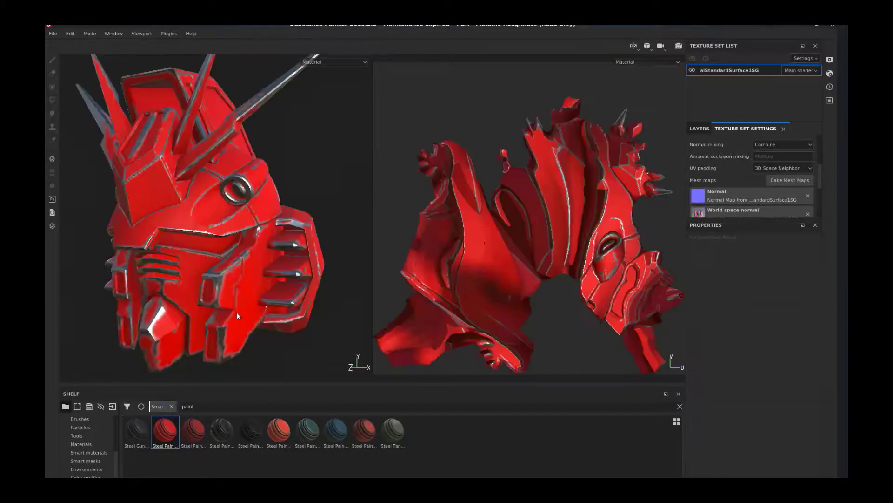
{"action": "left_click_drag", "start_coordinate": [245, 308], "coordinate": [160, 273], "text": "alt"}
{"action": "middle_click_drag", "start_coordinate": [160, 273], "coordinate": [248, 274], "text": "alt"}
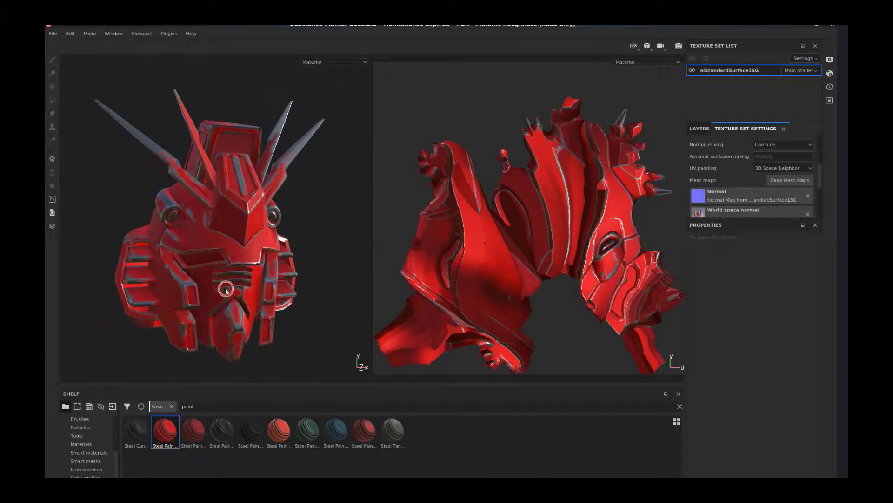
{"action": "left_click_drag", "start_coordinate": [223, 291], "coordinate": [221, 267], "text": "alt"}
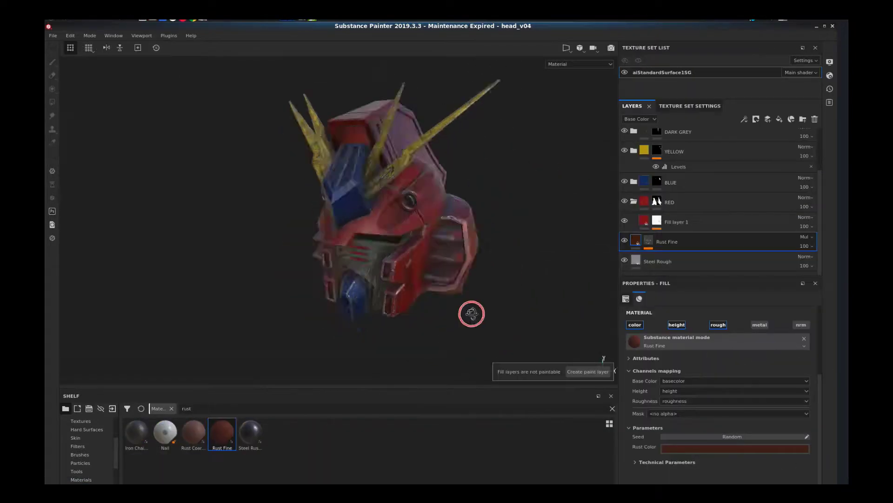
Inspect the finished head from front and side with the SCRATCHES layer selected.
{"action": "left_click_drag", "start_coordinate": [473, 311], "coordinate": [535, 323], "text": "alt"}
{"action": "left_click", "coordinate": [629, 170]}
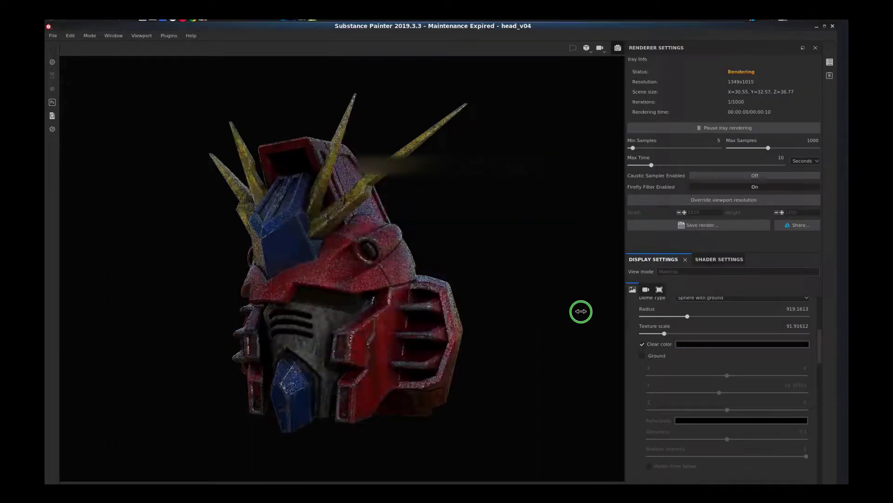
{"action": "mouse_move", "coordinate": [578, 309]}
{"action": "left_mouse_down", "text": "alt"}
{"action": "mouse_move", "coordinate": [510, 325]}
{"action": "mouse_move", "coordinate": [528, 343]}
{"action": "left_mouse_up", "text": "alt"}
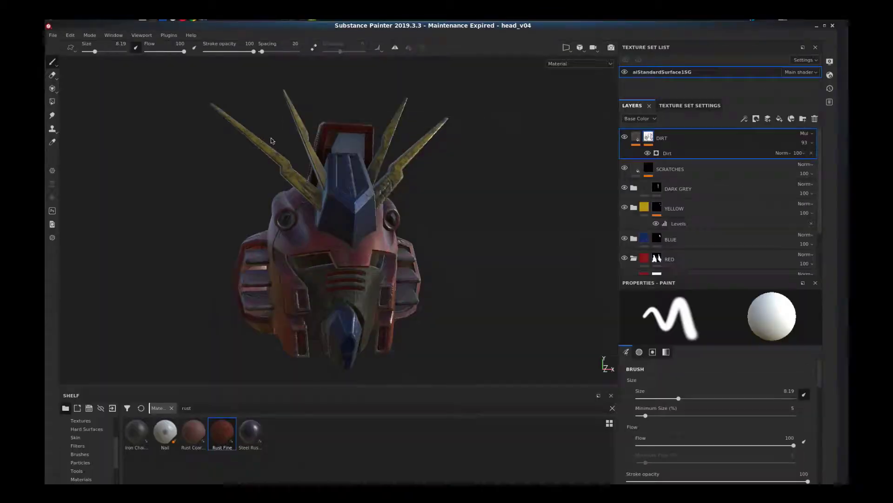
Export the head's texture maps in tiff format.
{"action": "key", "text": "ctrl+shift+e"}
{"action": "left_click", "coordinate": [563, 121]}
{"action": "left_click", "coordinate": [553, 134]}
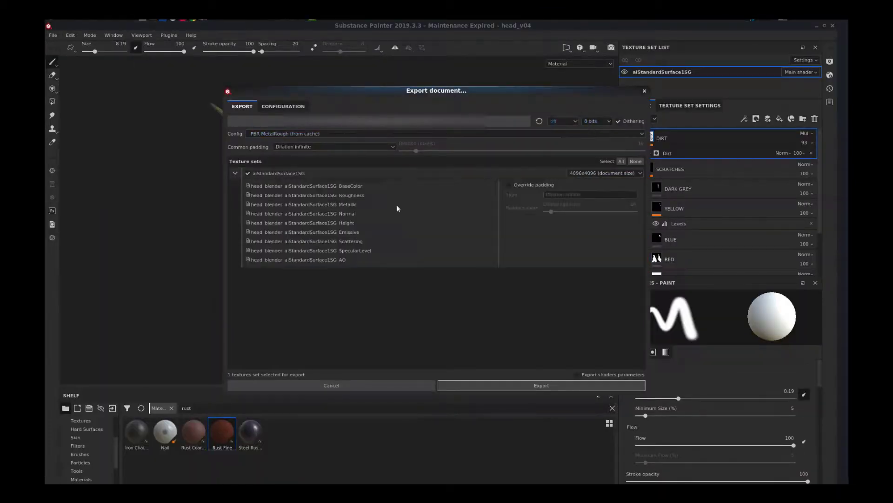
{"action": "left_click", "coordinate": [535, 385]}
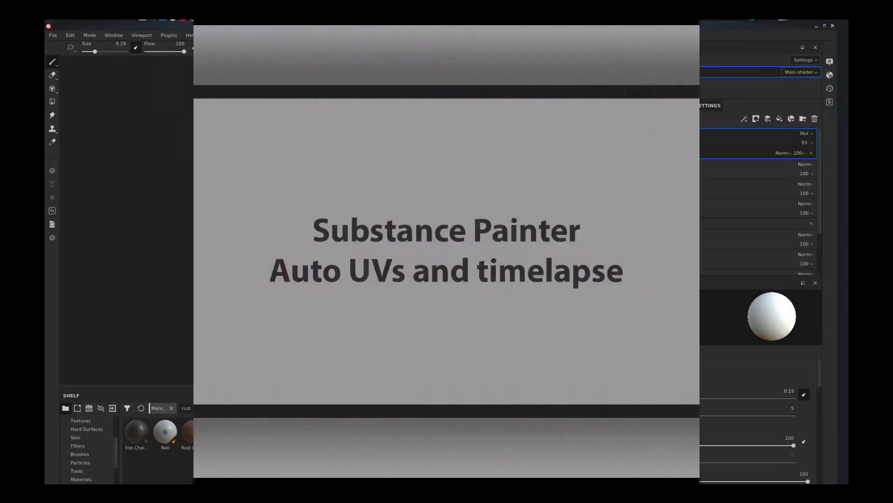